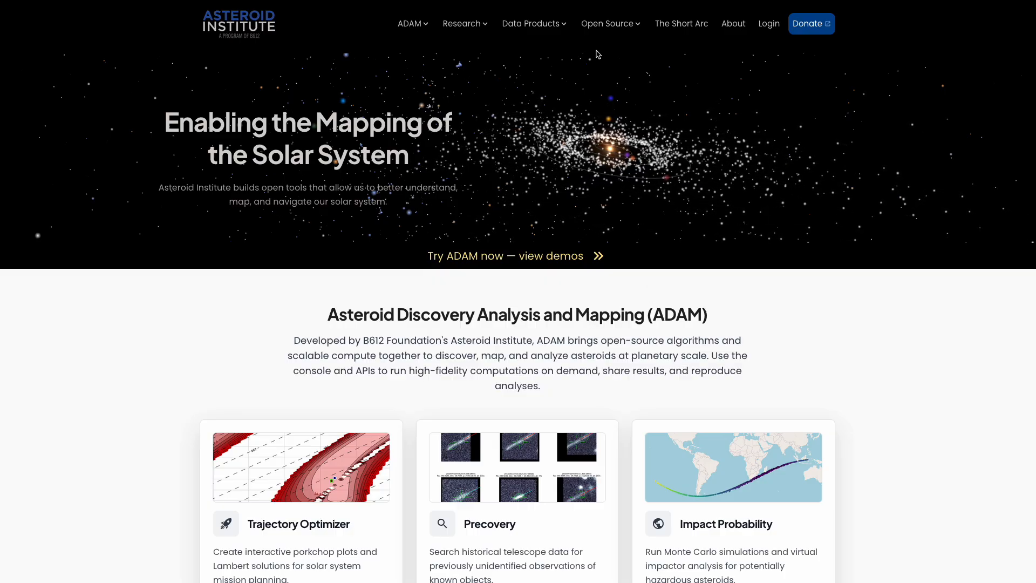
- Log in to the console and start a new job in the Ephemeris Service
click(777, 25)
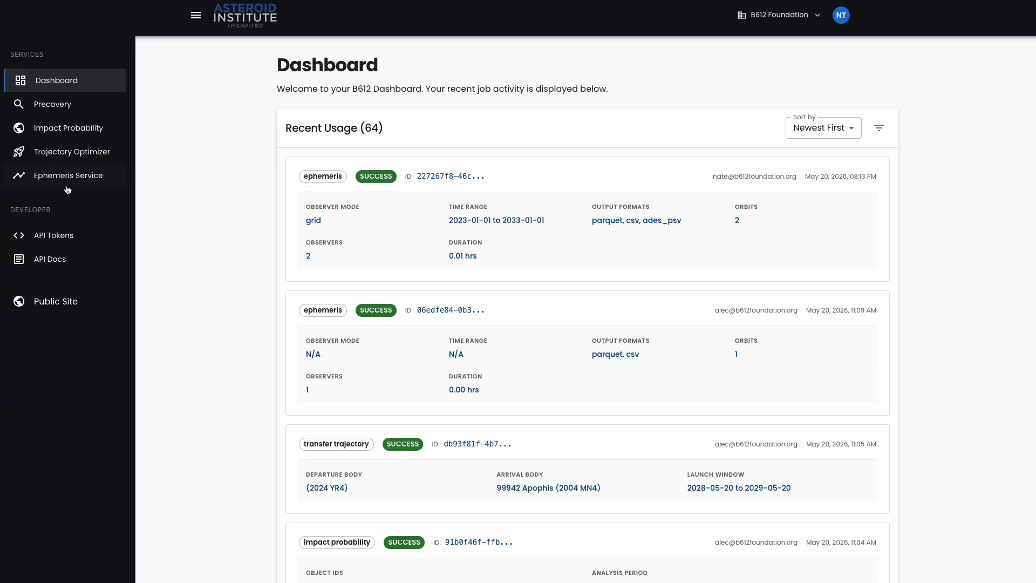
click(69, 176)
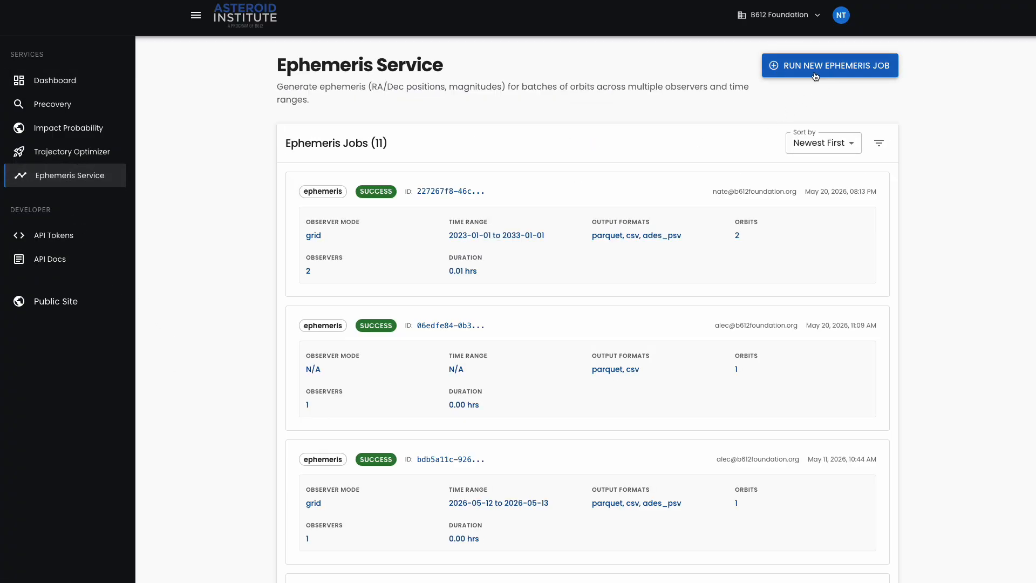
click(833, 68)
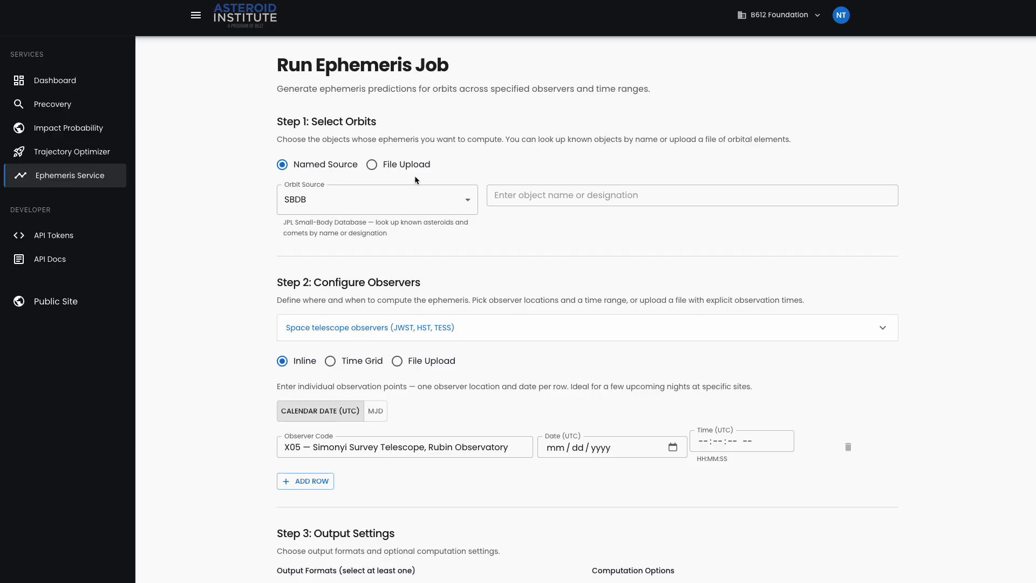
- Add 2024 YR4 and Apophis from the SBDB orbit source, and look at the orbit File Upload option before returning to Named Source
click(423, 201)
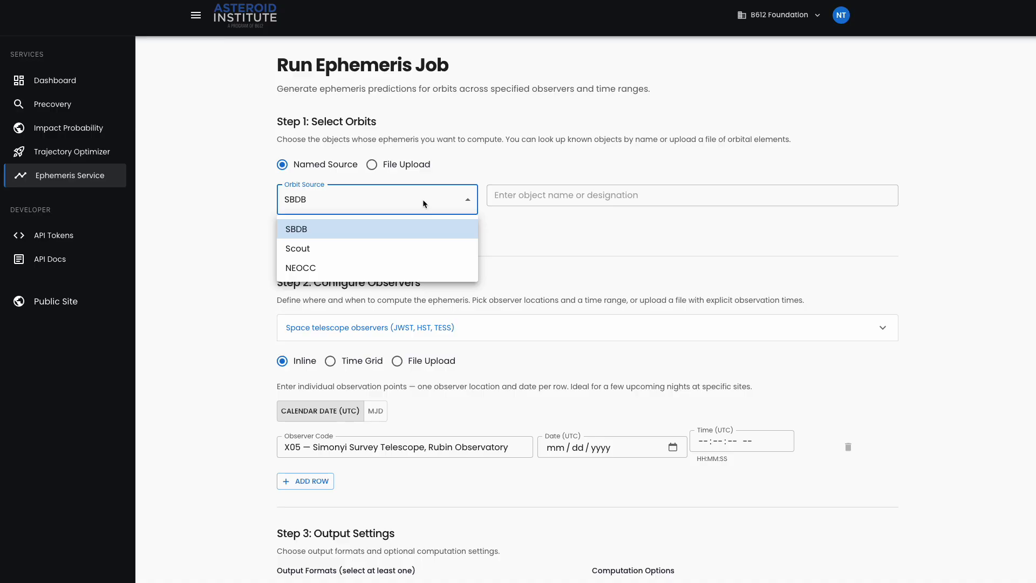
click(593, 197)
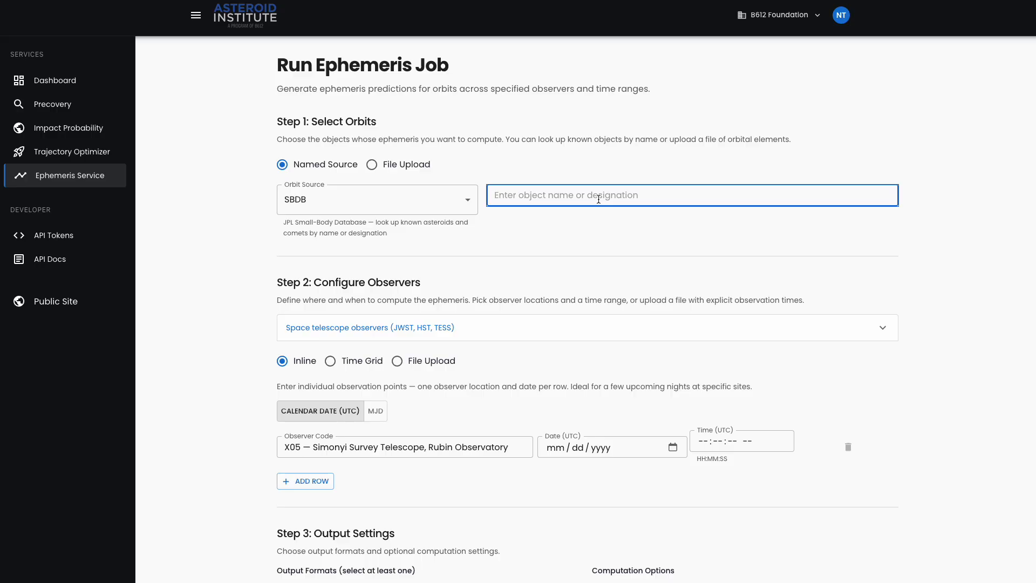
text(2024 YR4)
key(Return)
text(Apophis)
key(Return)
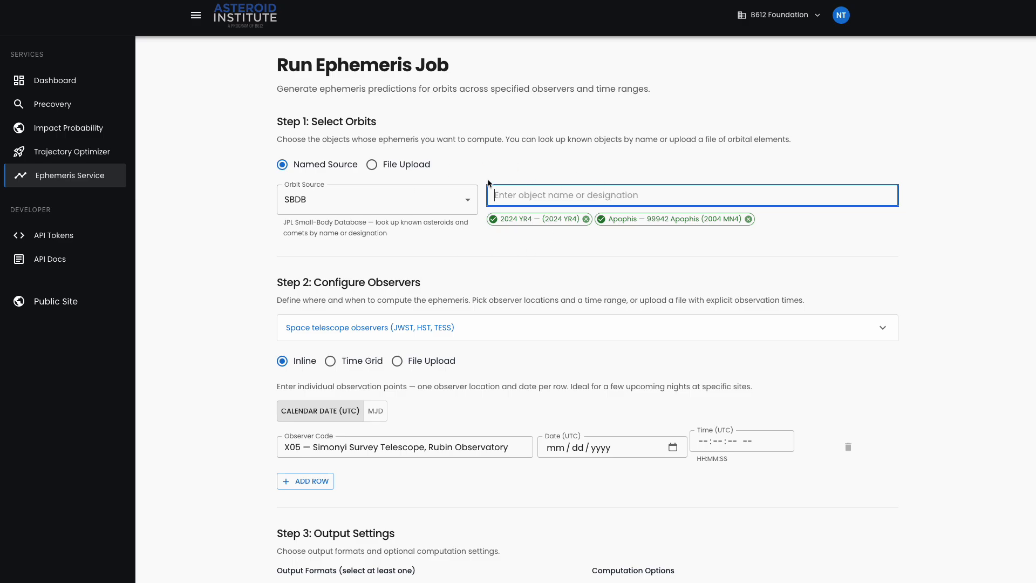
click(388, 165)
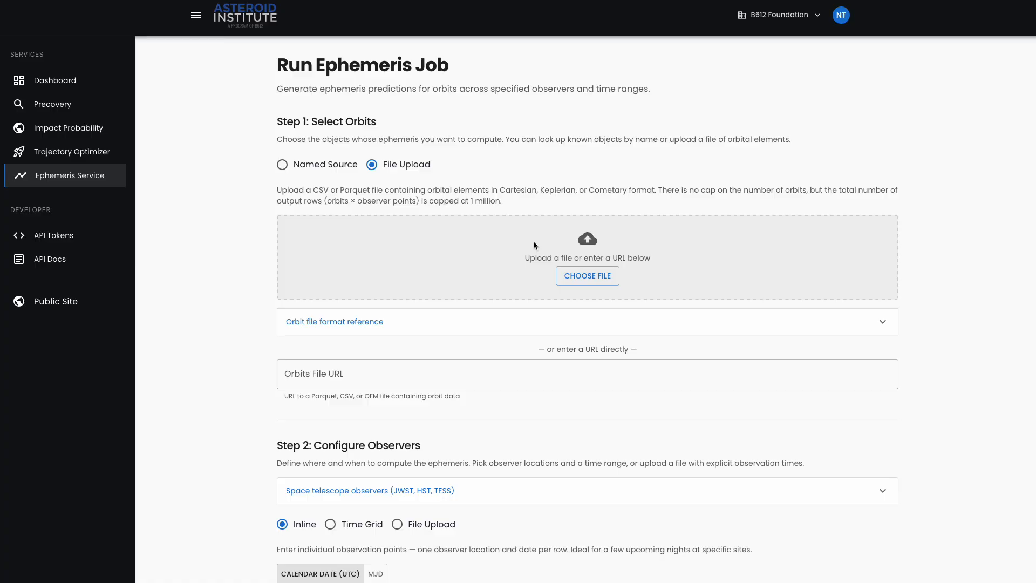
click(325, 166)
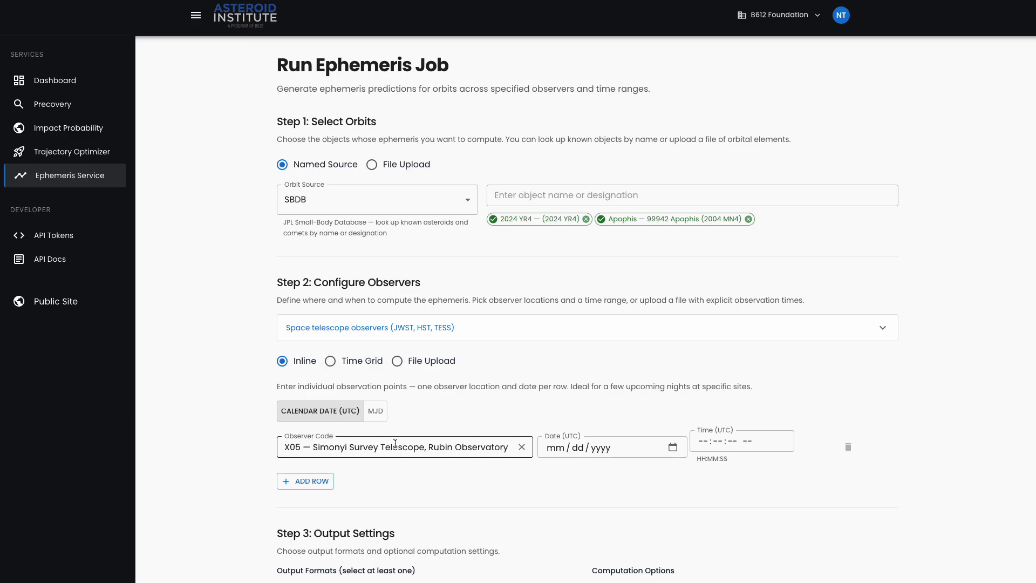
- Set the first inline observation row for X05 to the date 01/01/2026
click(559, 451)
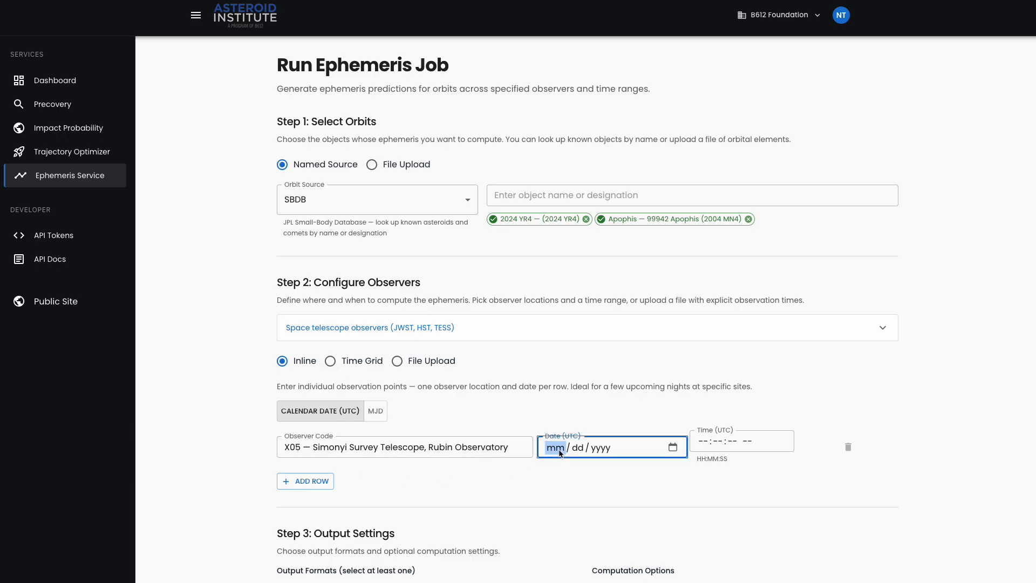
text(01 / 01 / )
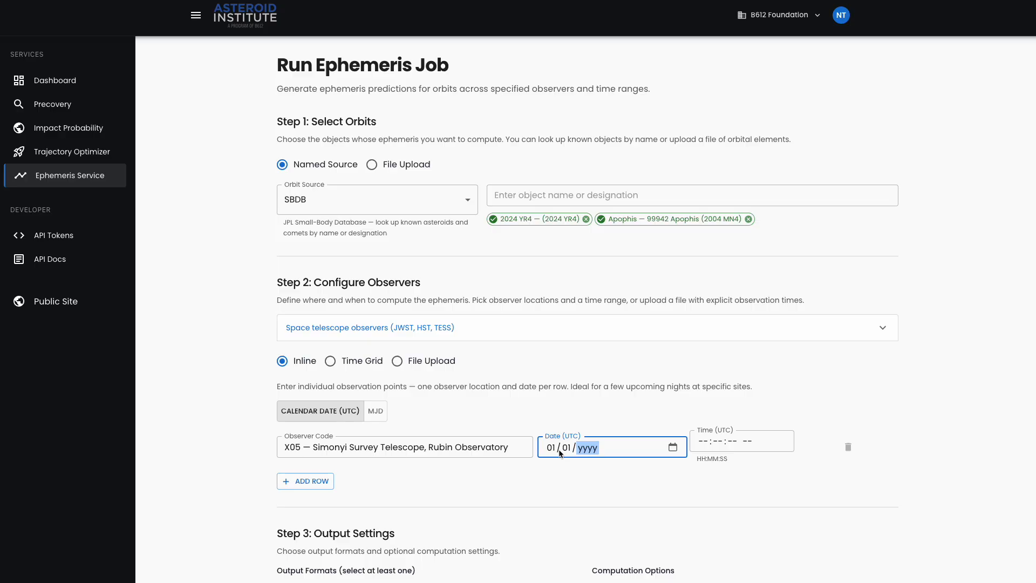
text(2026)
click(727, 441)
click(847, 413)
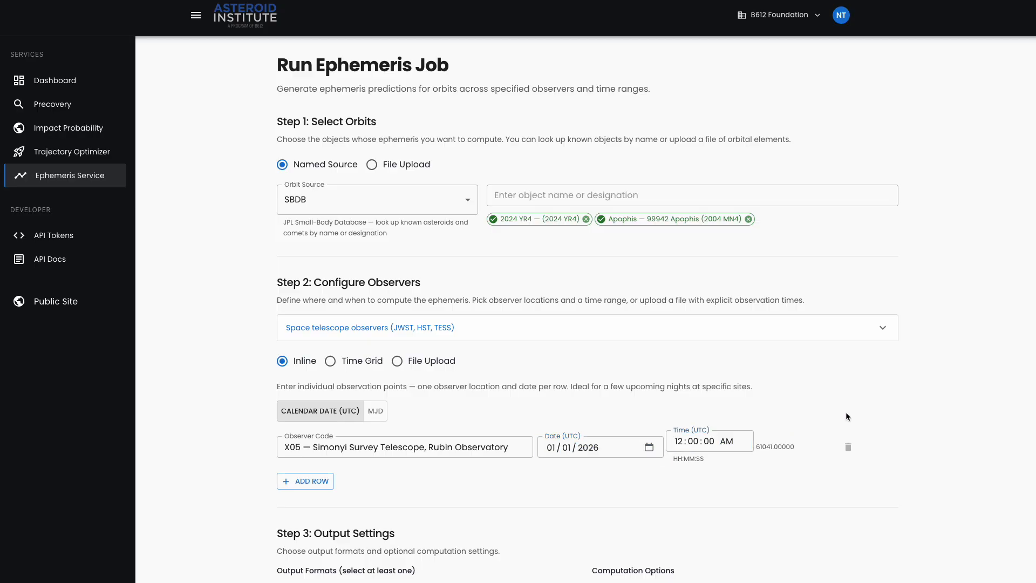
- Add a second inline observation row with observer X05 and the date 01/02/2025
click(306, 480)
click(424, 494)
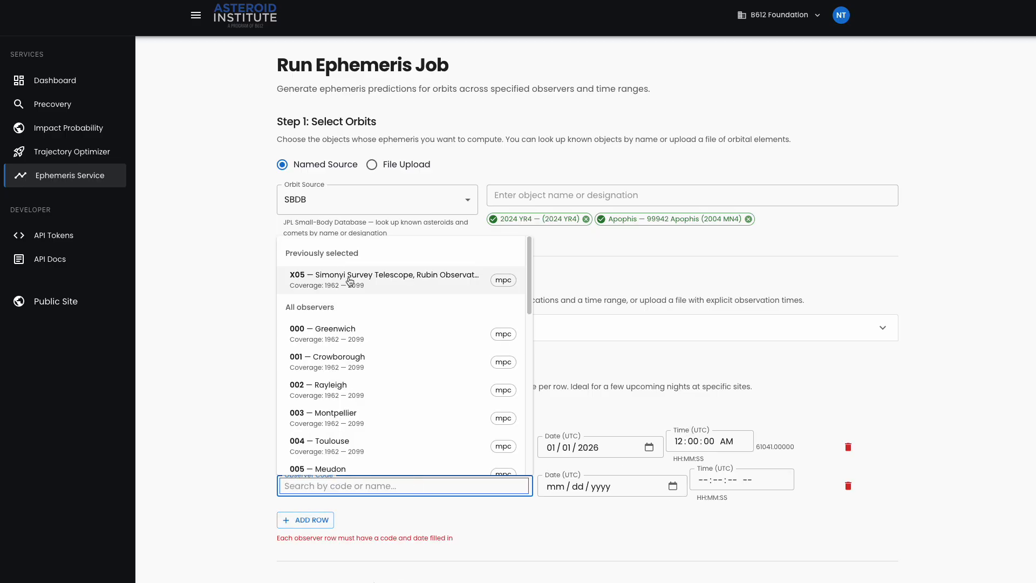
click(413, 216)
click(554, 488)
text(01 / )
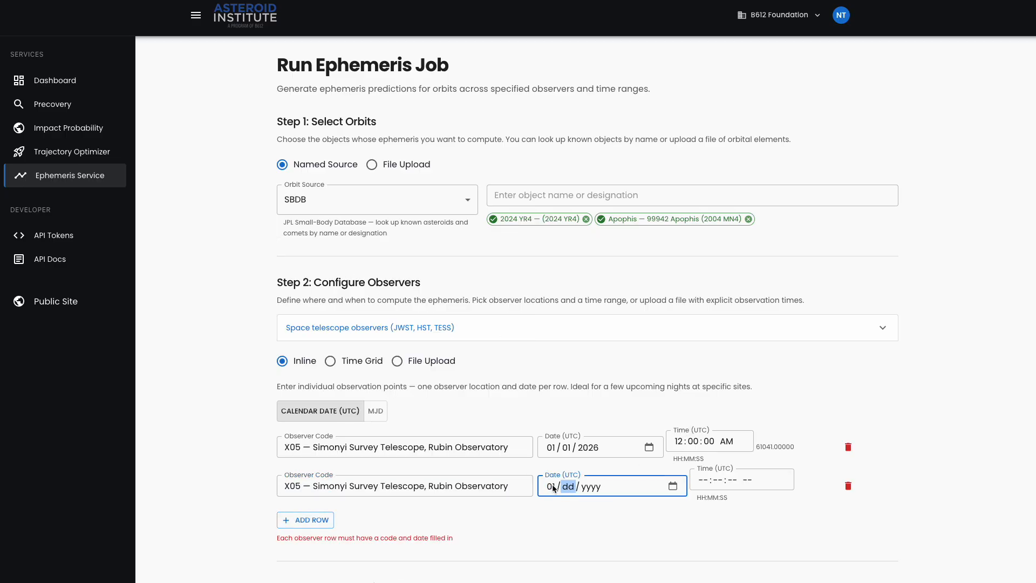
text(02 / 2025)
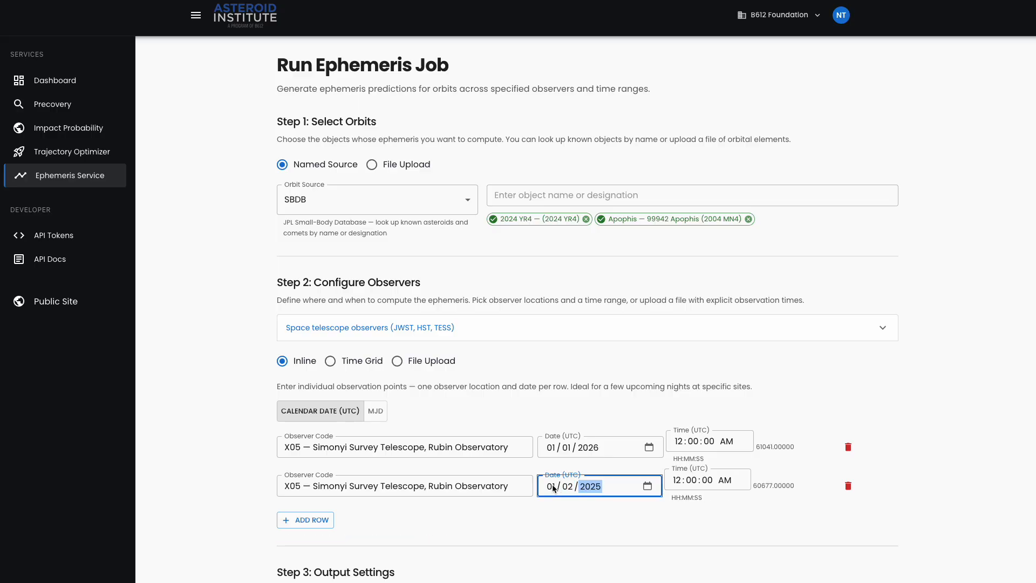
click(735, 555)
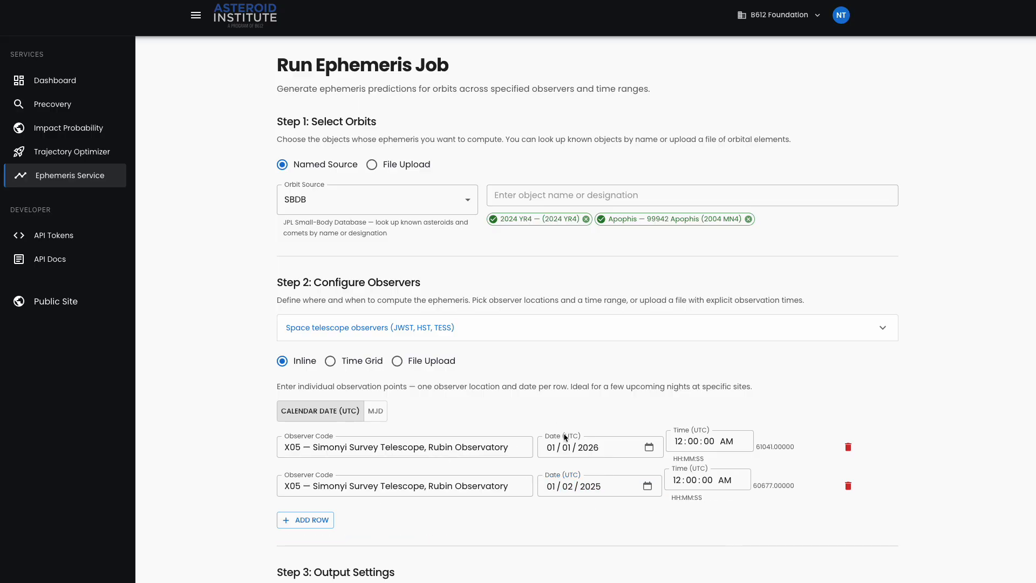
- Switch the observer configuration to Time Grid and add the observer codes X05 and I41
click(330, 363)
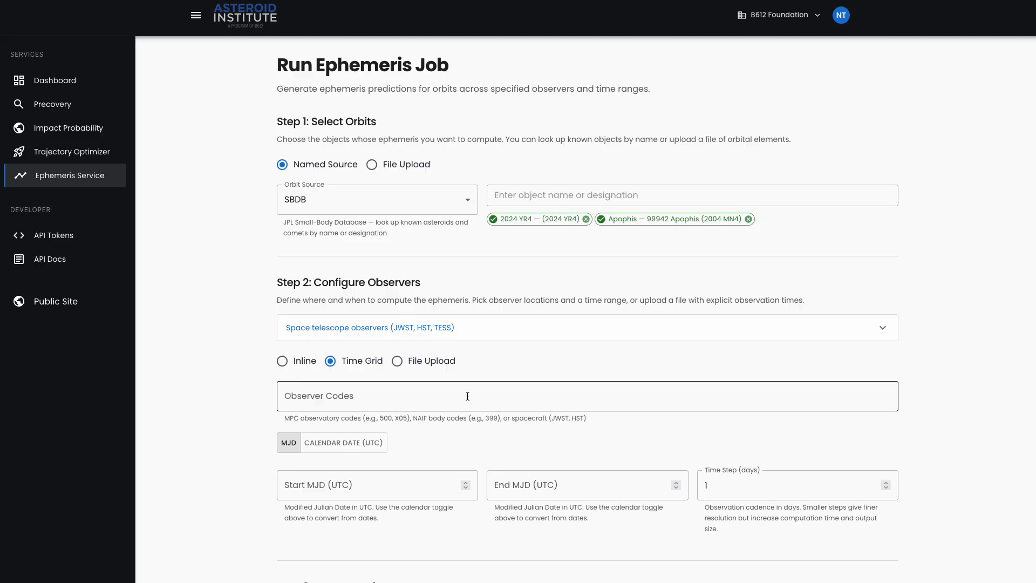
click(445, 394)
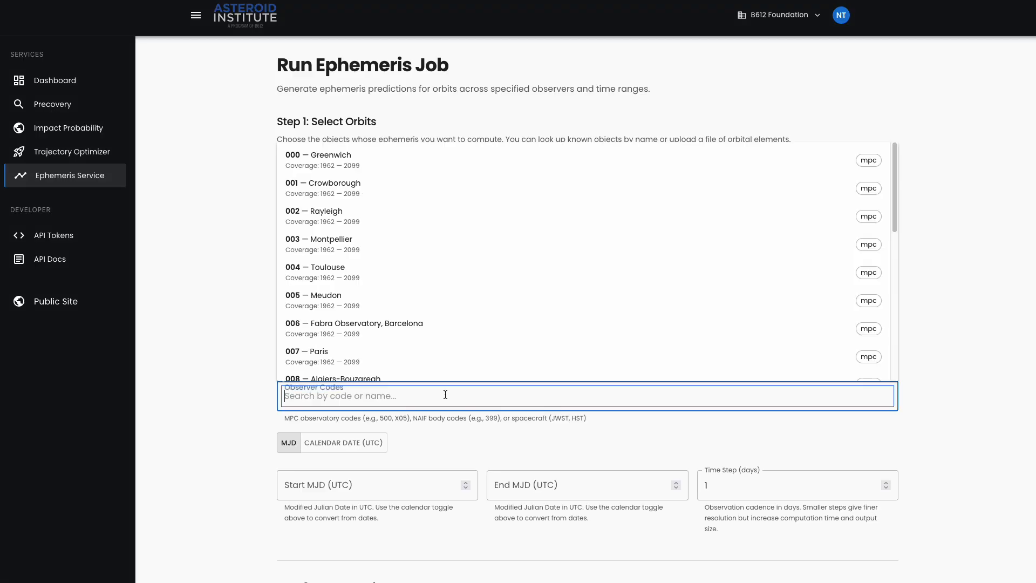
text(x05)
key(Return)
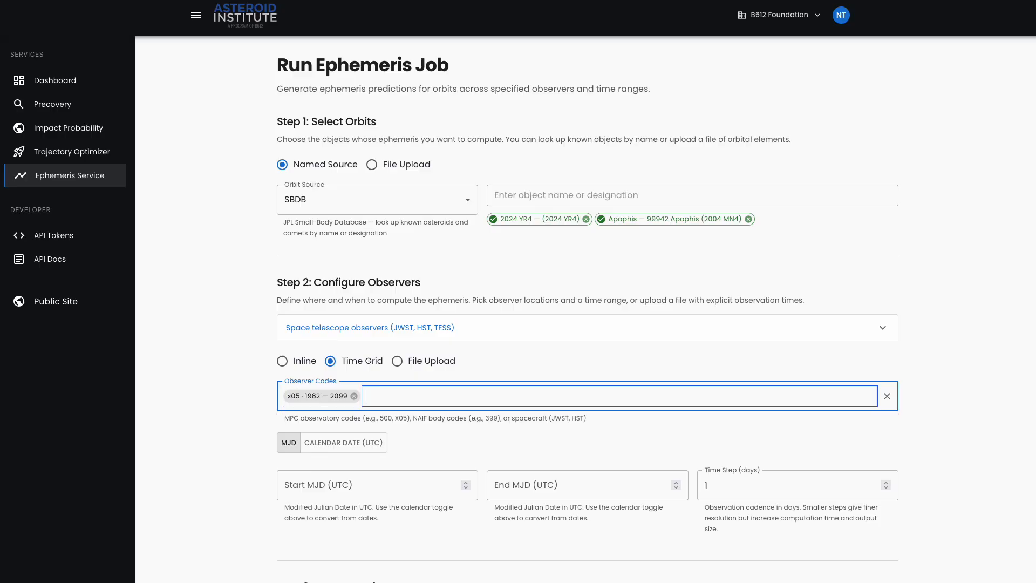
click(354, 396)
click(366, 395)
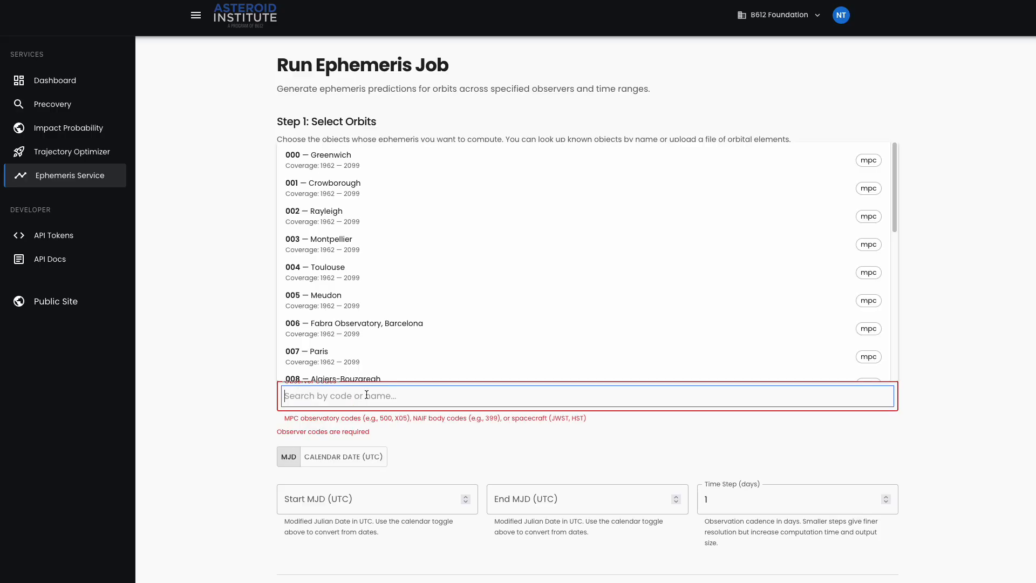
text(X)
key(BackSpace)
text(X)
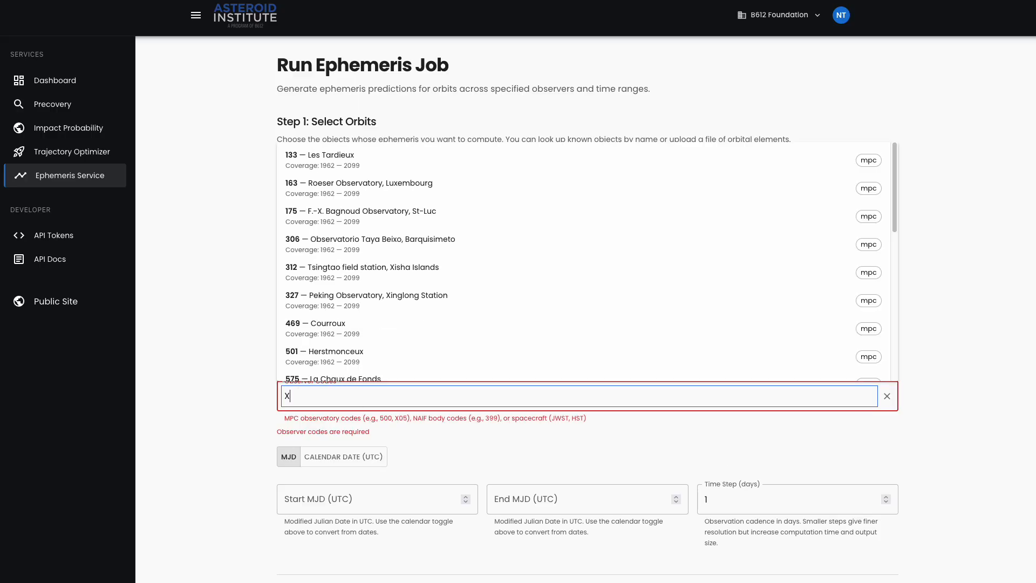
text(05)
click(352, 417)
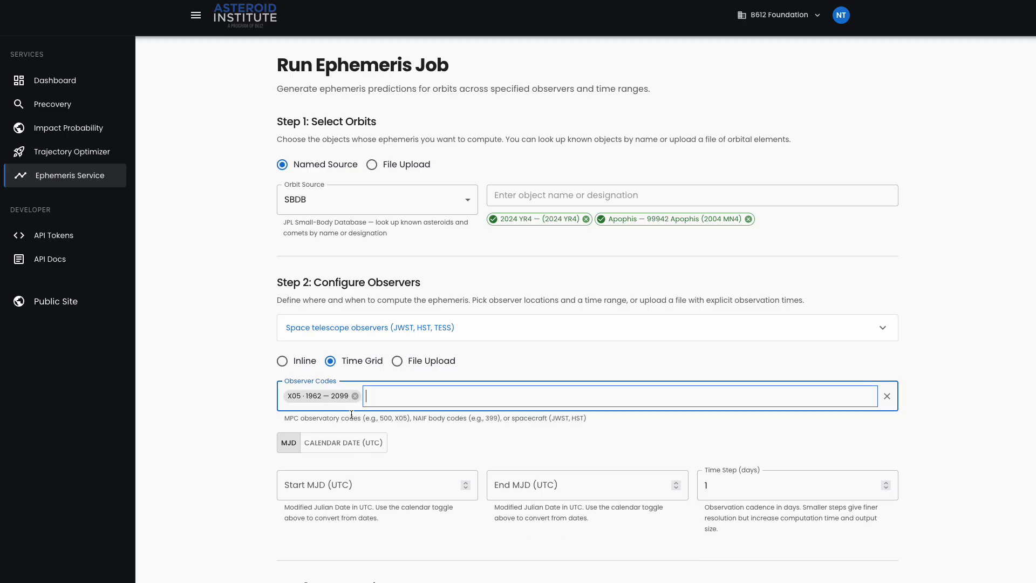
text(I41)
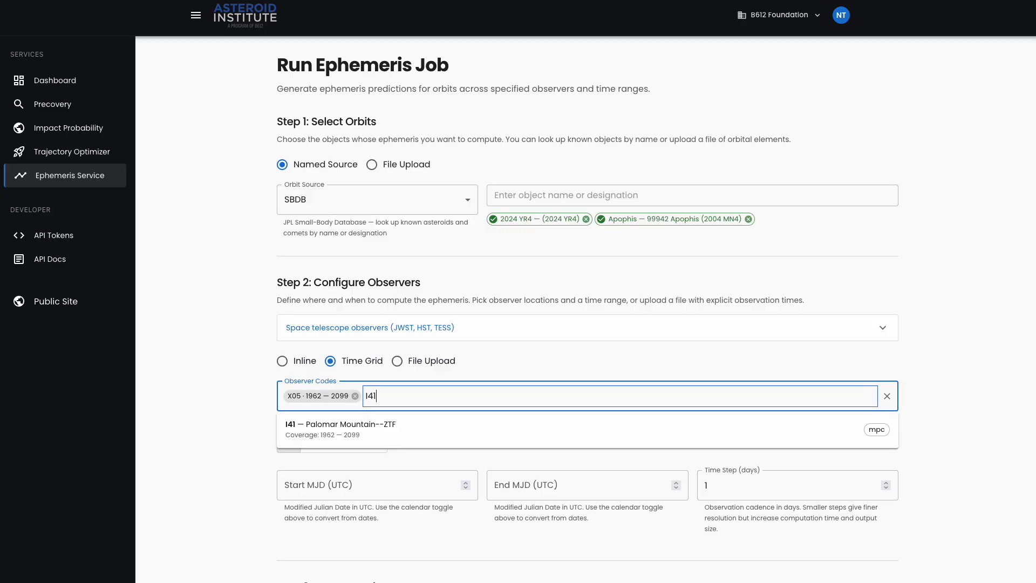
click(344, 431)
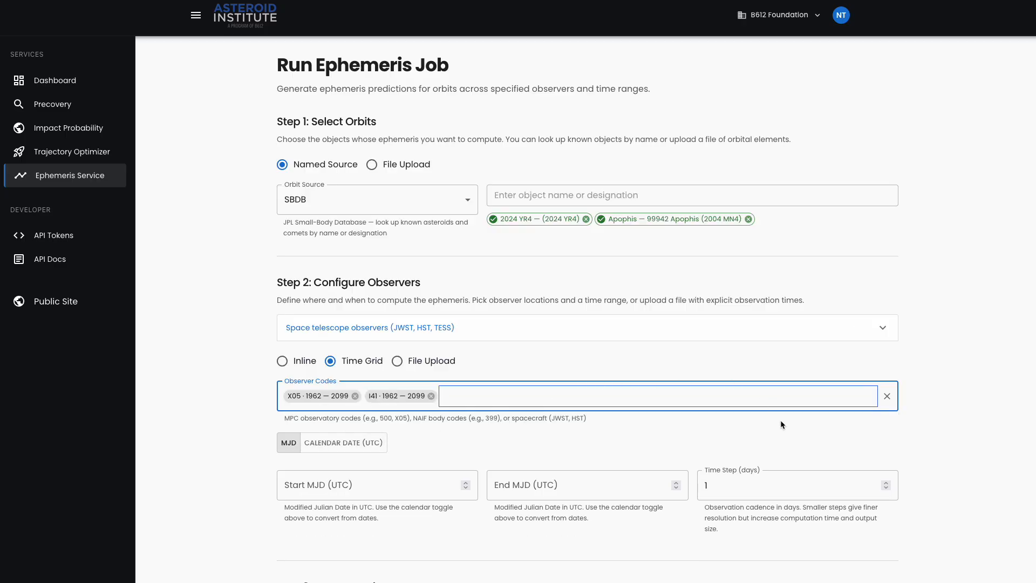
- Use calendar dates for the time grid, with start date 01/01/2025 and end date 01/01/2026
click(338, 487)
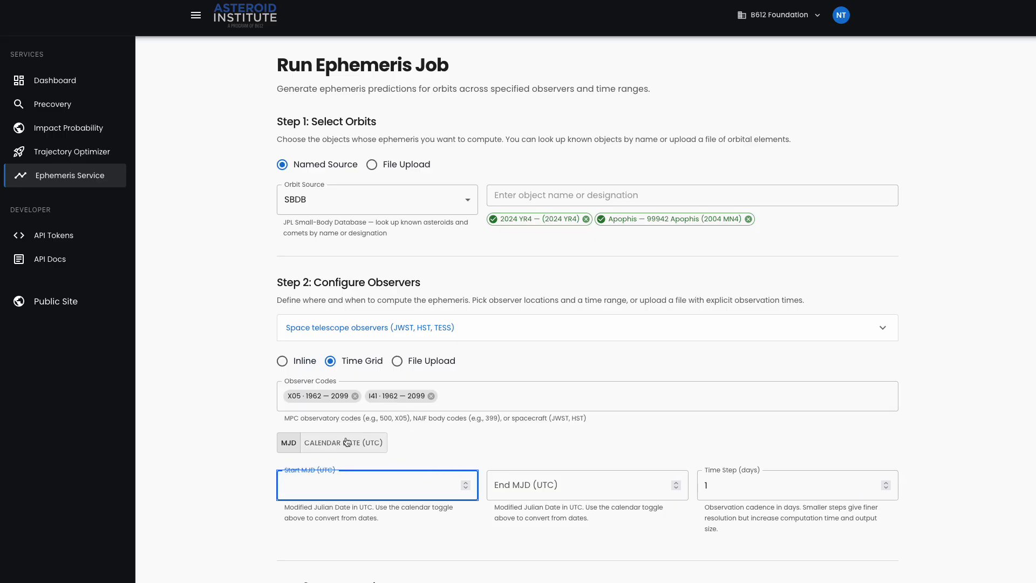
click(372, 444)
click(295, 488)
text(01 / 01 / )
text(2025)
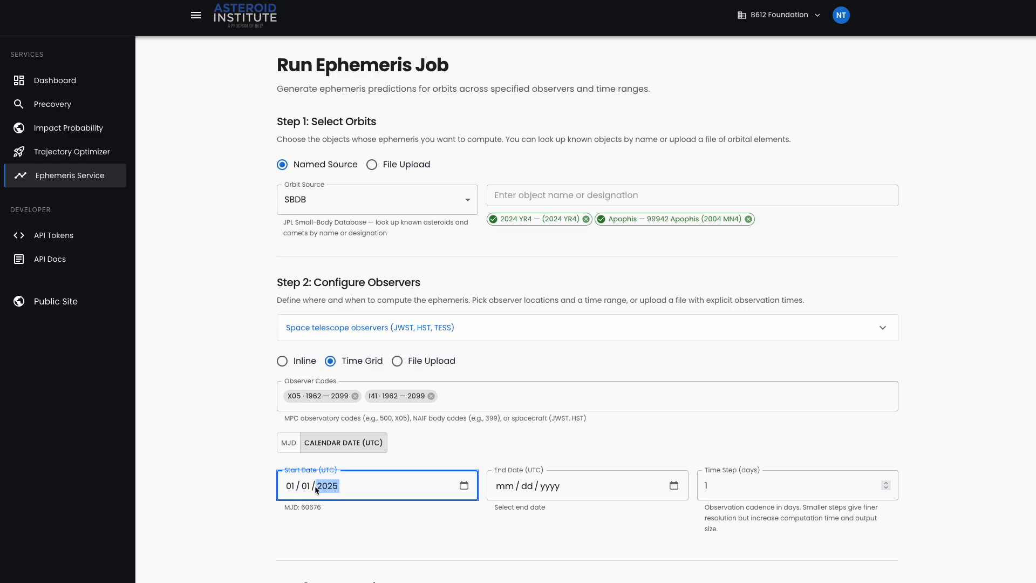
click(502, 488)
text(01 / 01 / )
text(20)
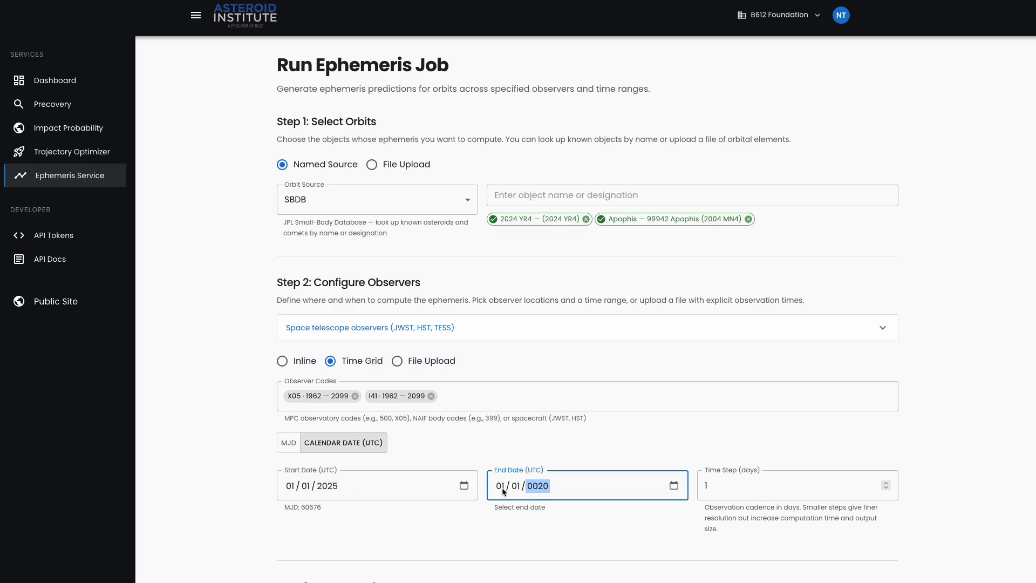
text(26)
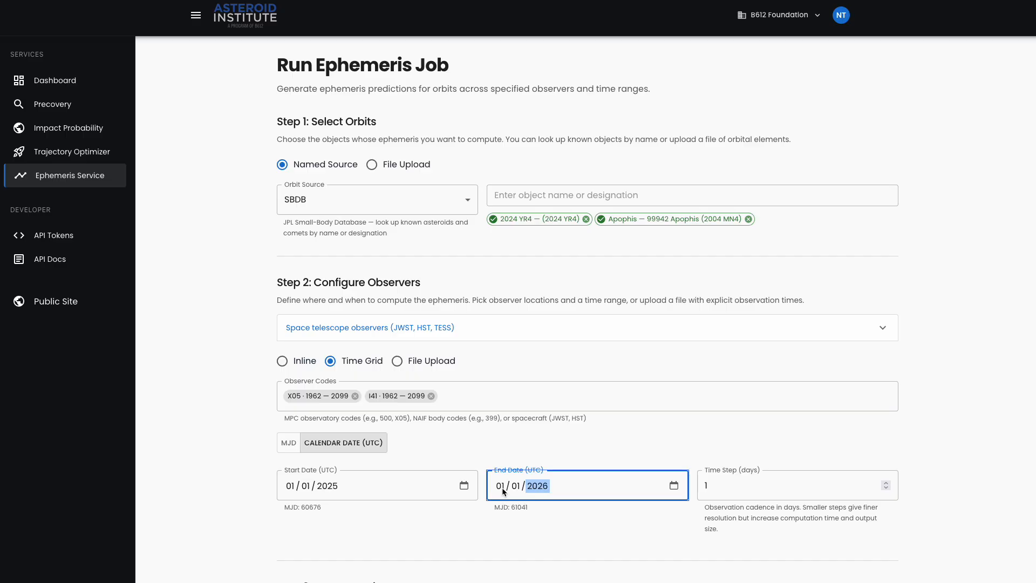
click(827, 442)
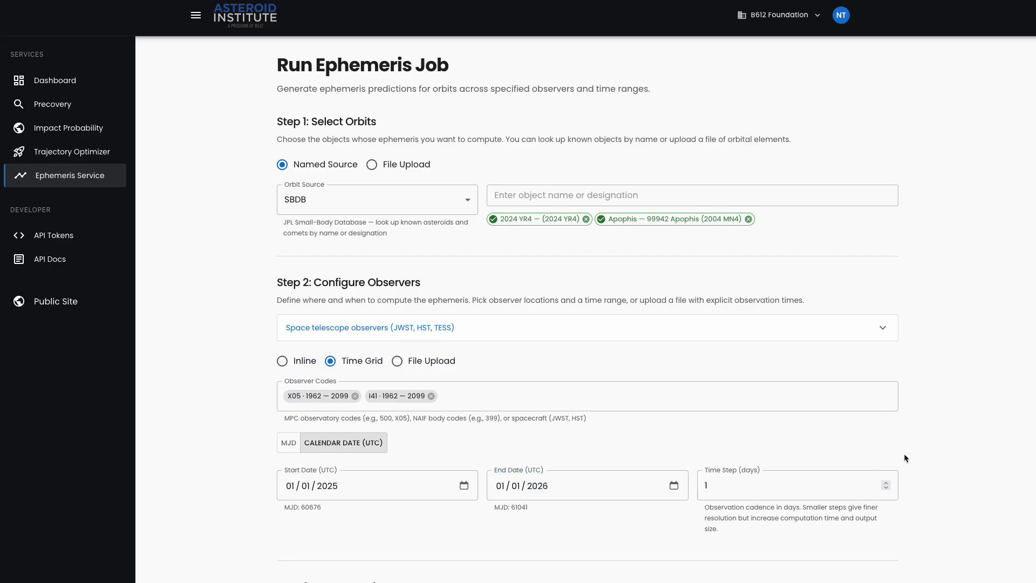
- Review the output settings and validation summary, and look at the observer File Upload option before returning to Time Grid
scroll(936, 446, down, 5)
scroll(936, 446, down, 2)
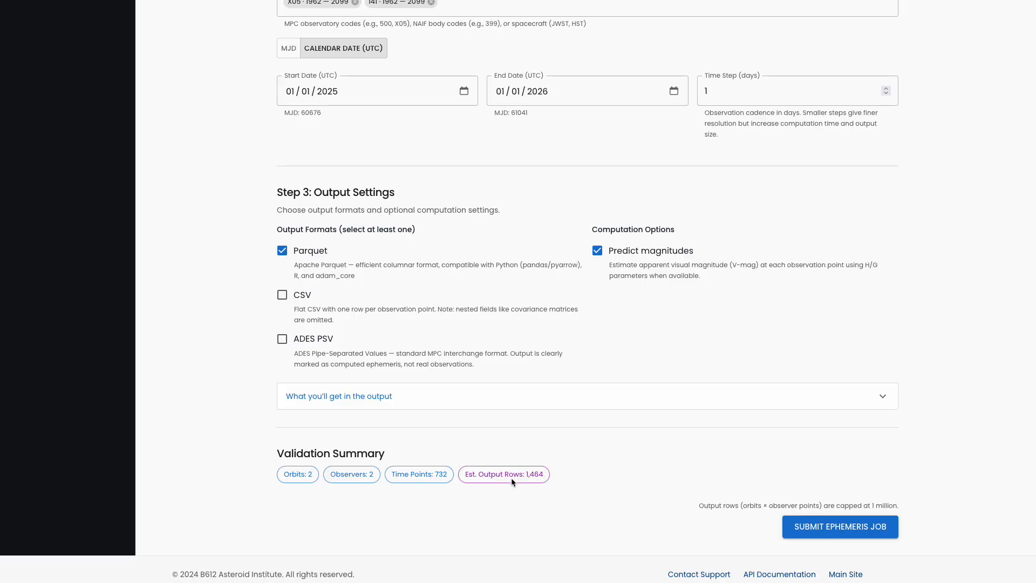
scroll(509, 478, up, 7)
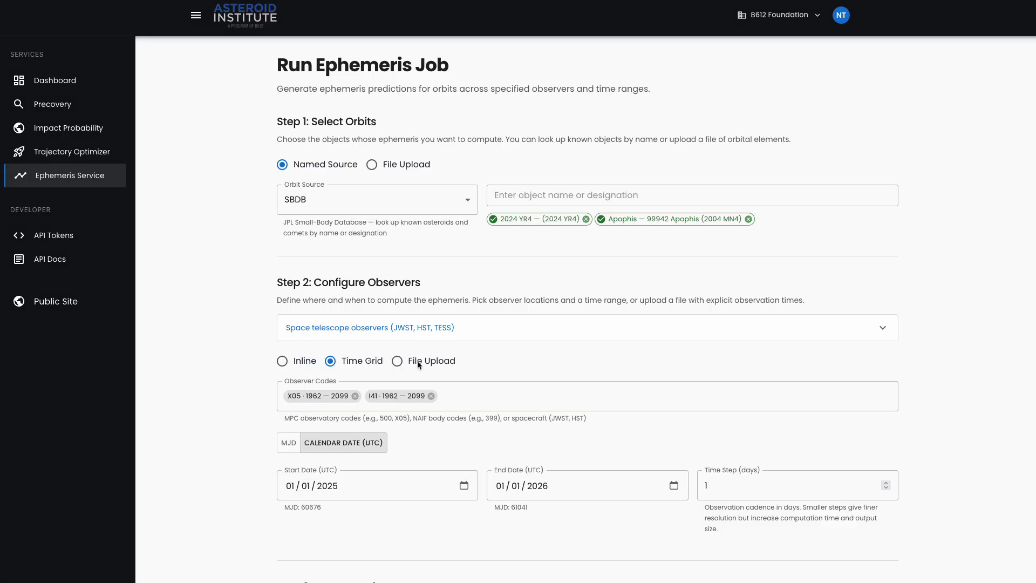
click(398, 363)
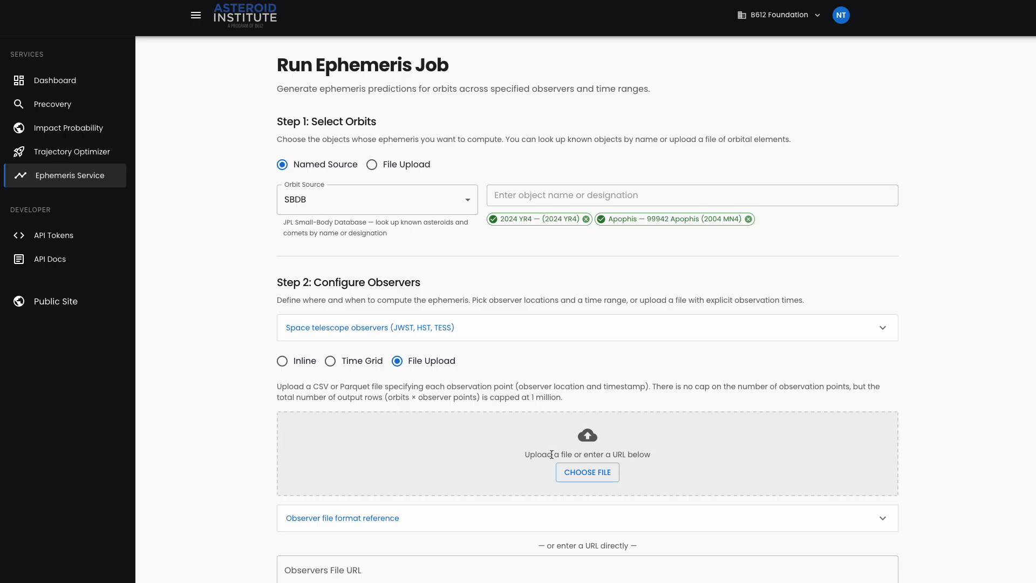
click(353, 362)
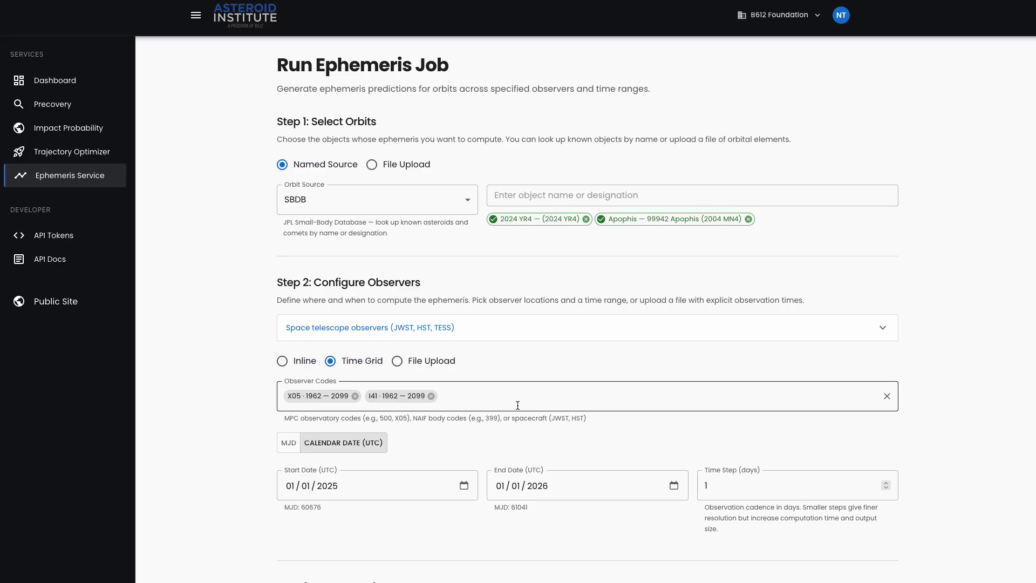
- Add CSV and ADES PSV to the output formats and submit the ephemeris job
scroll(517, 405, down, 7)
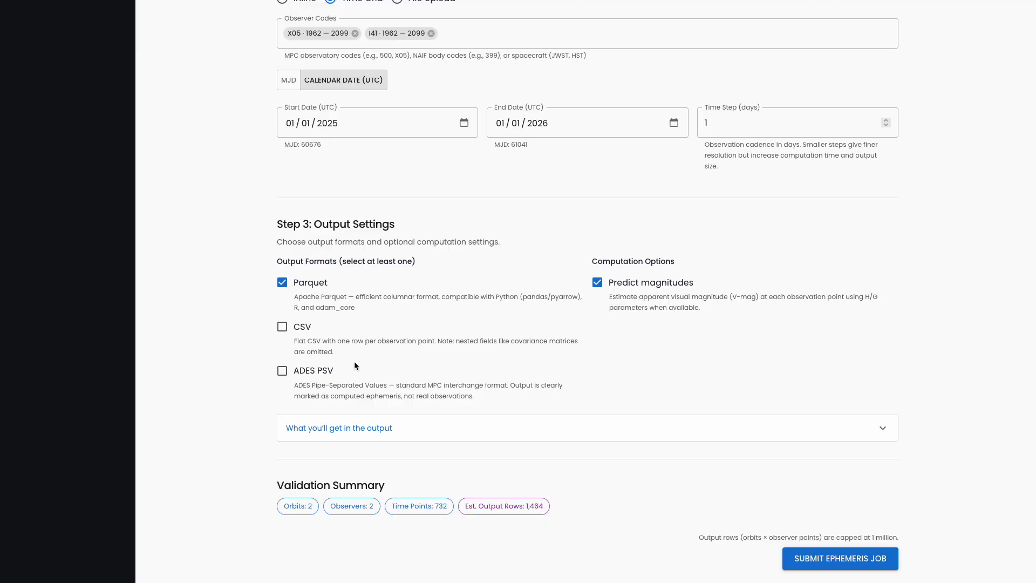
click(304, 329)
click(310, 372)
click(853, 559)
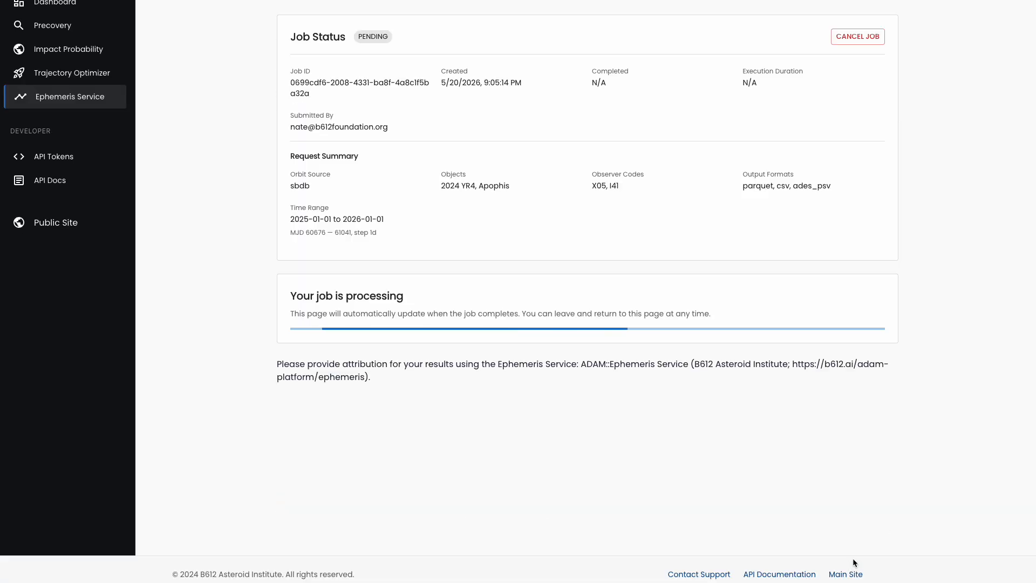
scroll(770, 378, up, 2)
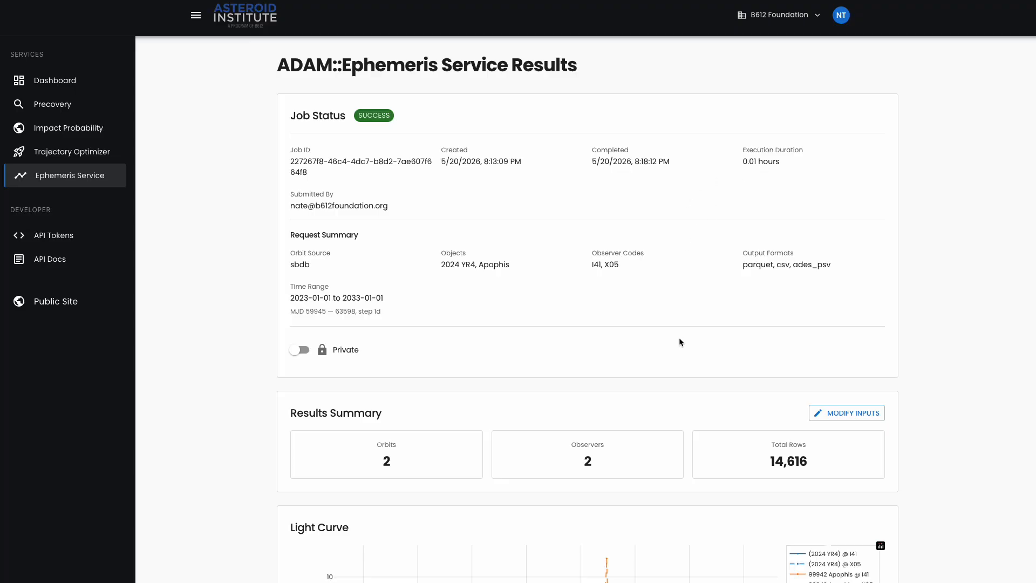
- Review the ephemeris job's status, request summary, results summary and light curve
scroll(658, 417, down, 5)
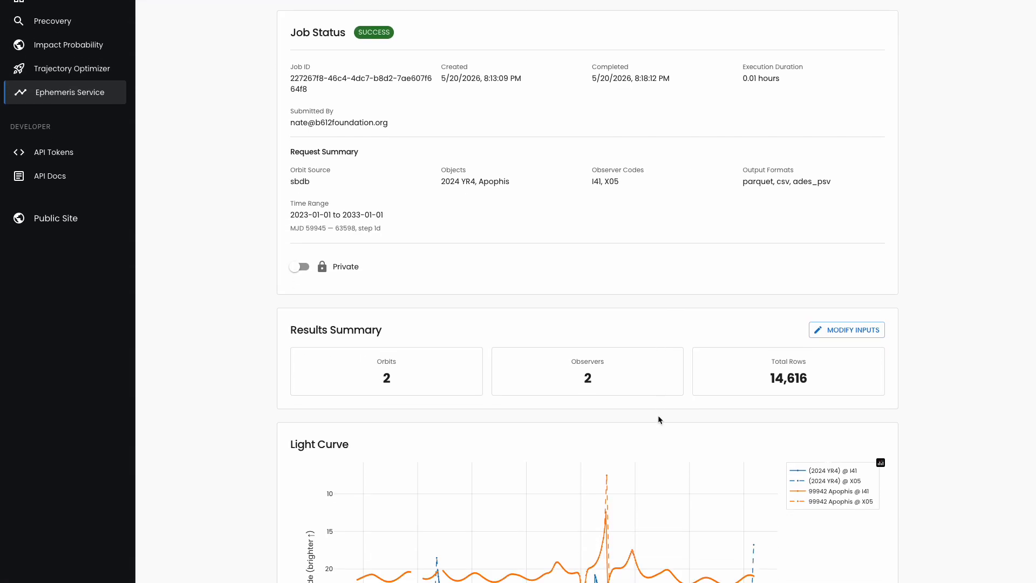
scroll(658, 419, down, 1)
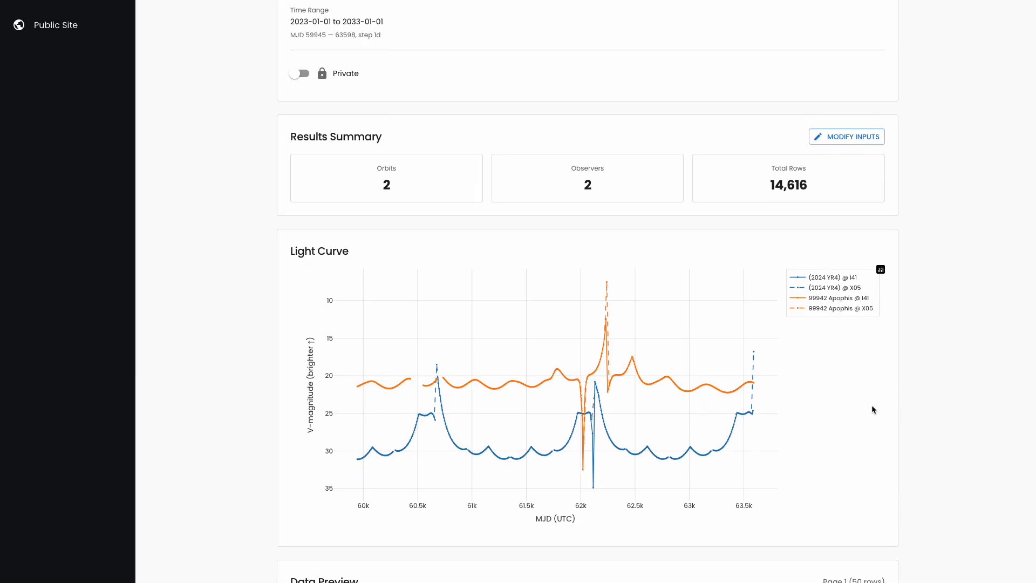
scroll(872, 409, down, 2)
scroll(856, 406, down, 1)
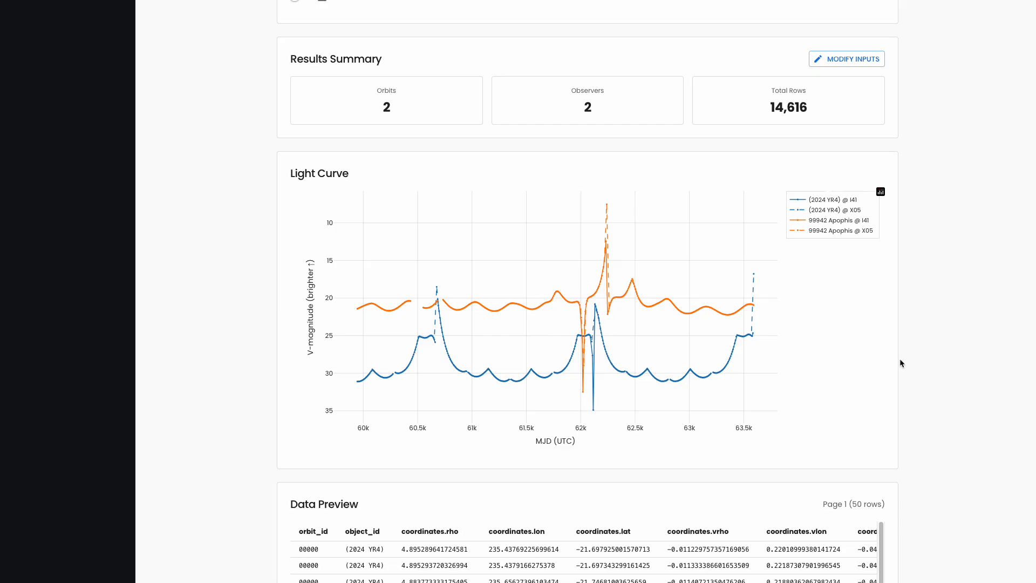
- Look through the data preview table and the download options for the results, including ADES PSV
scroll(900, 360, down, 5)
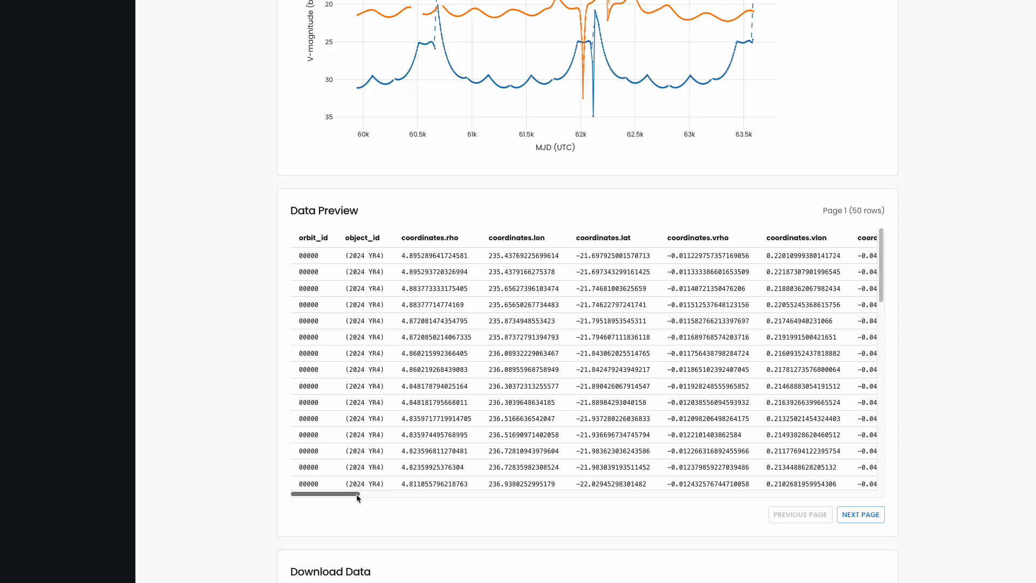
mouse_move(328, 494)
mouse_down()
mouse_move(783, 493)
mouse_move(388, 493)
mouse_move(310, 505)
mouse_up()
scroll(869, 384, down, 3)
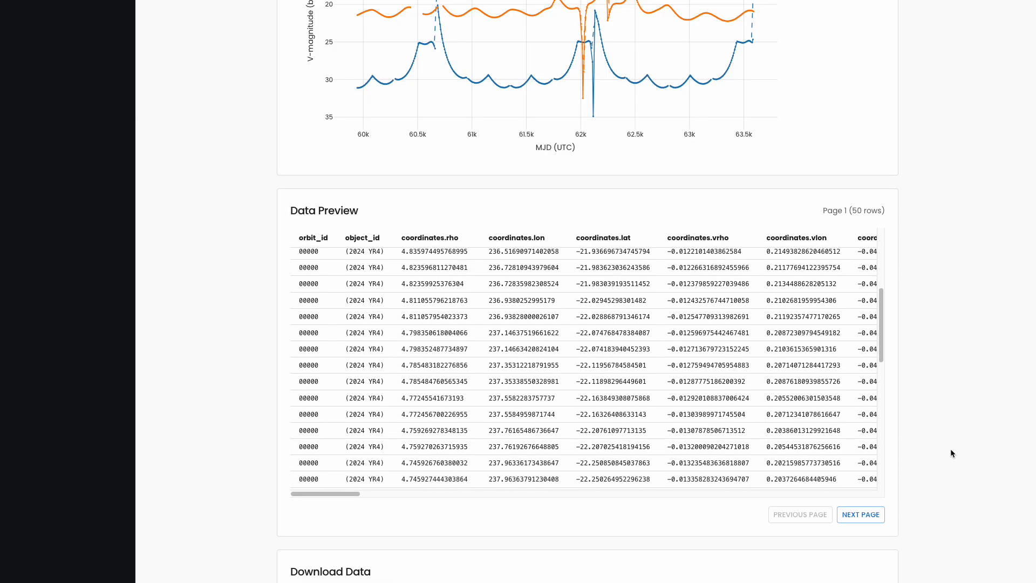
scroll(950, 452, down, 2)
scroll(952, 452, down, 2)
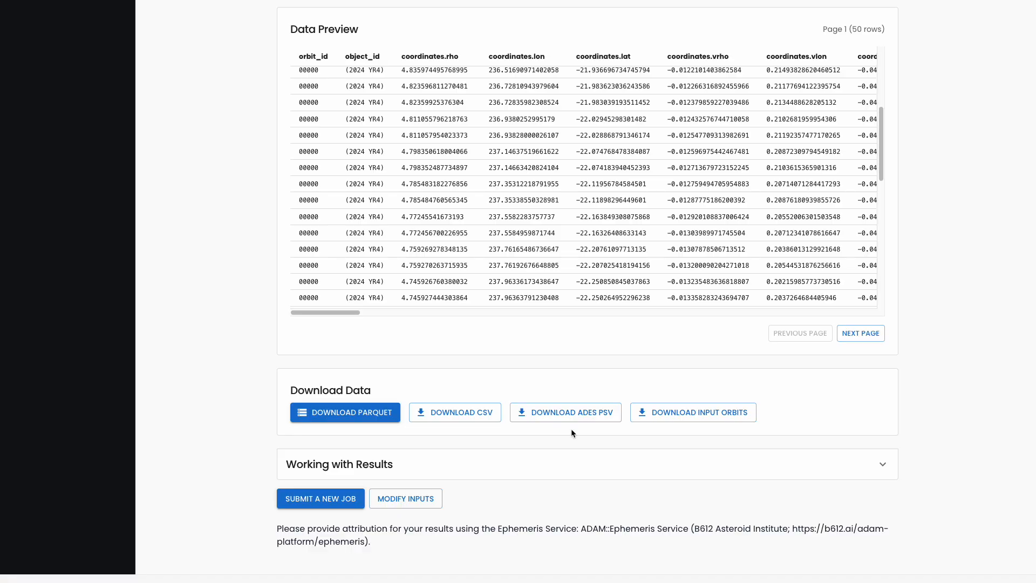
click(601, 420)
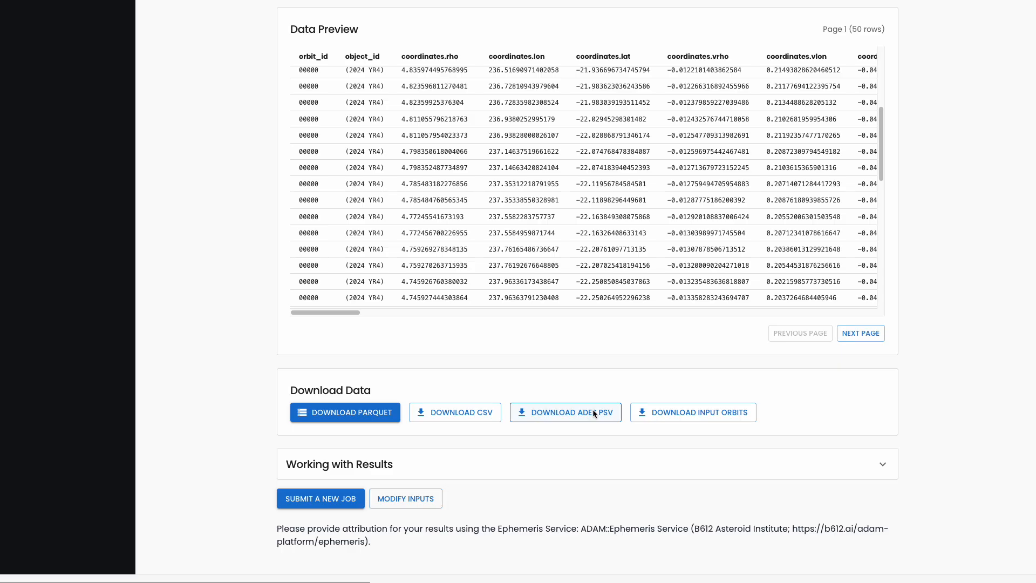
click(601, 414)
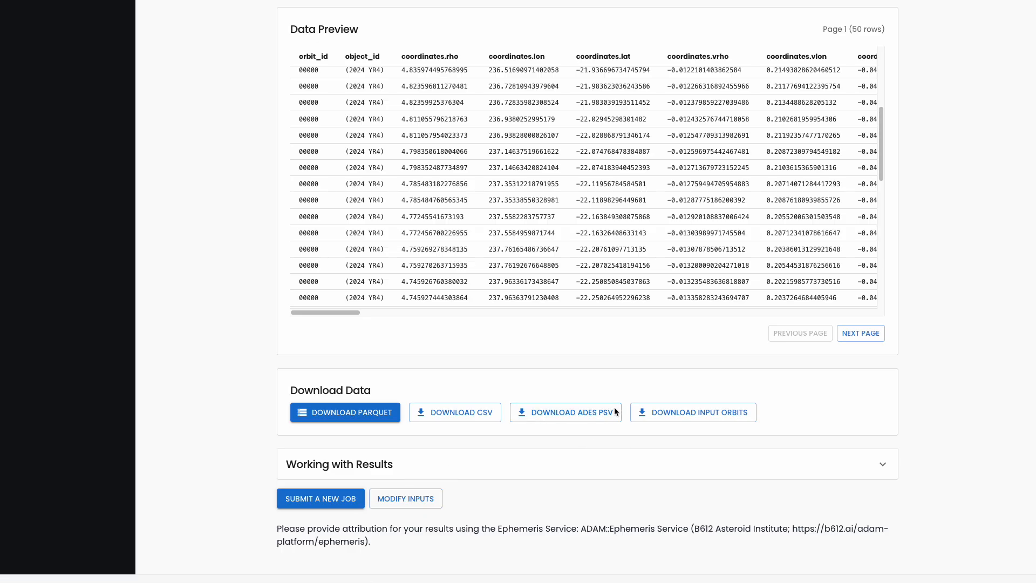
- Check the job's privacy setting, inspect its pre-filled observer and output settings with Modify Inputs, and return to the results
scroll(582, 426, up, 15)
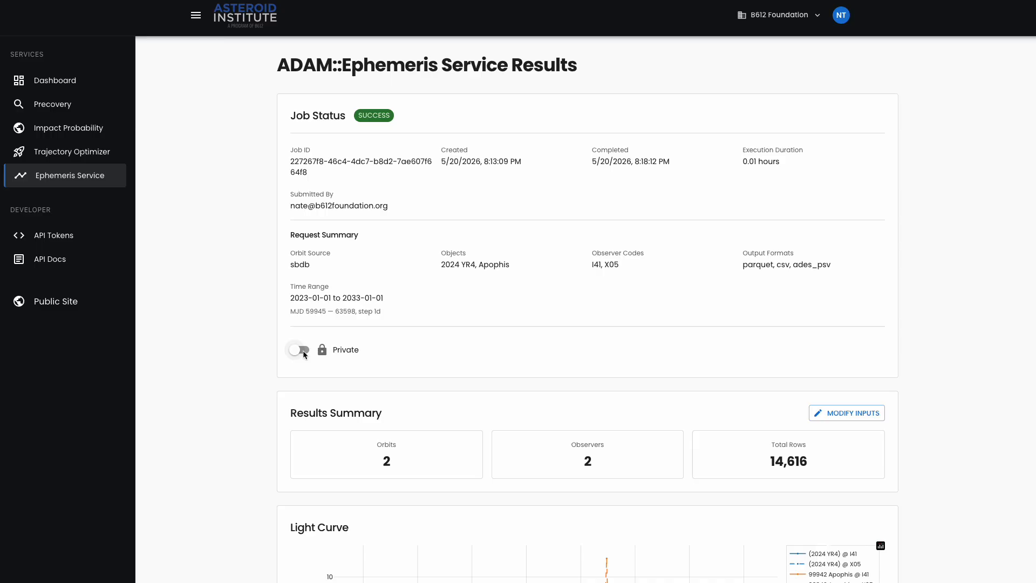
scroll(311, 353, down, 18)
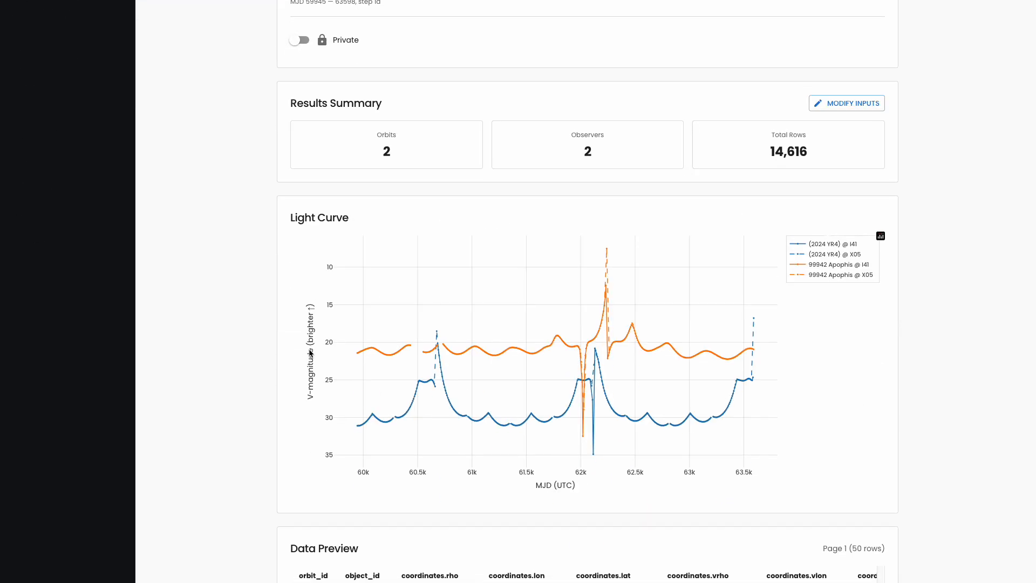
scroll(312, 354, down, 2)
scroll(471, 491, down, 2)
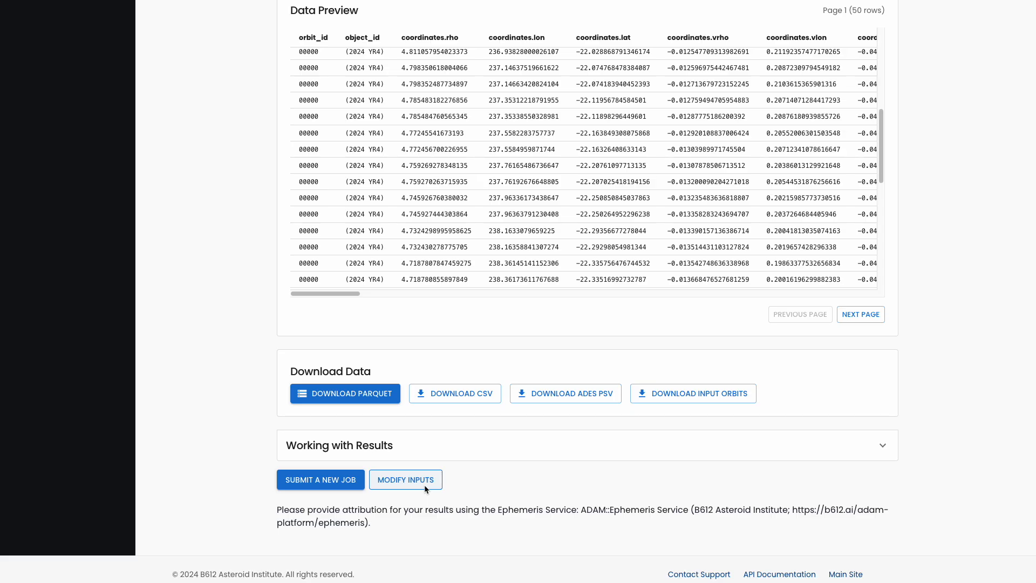
click(425, 485)
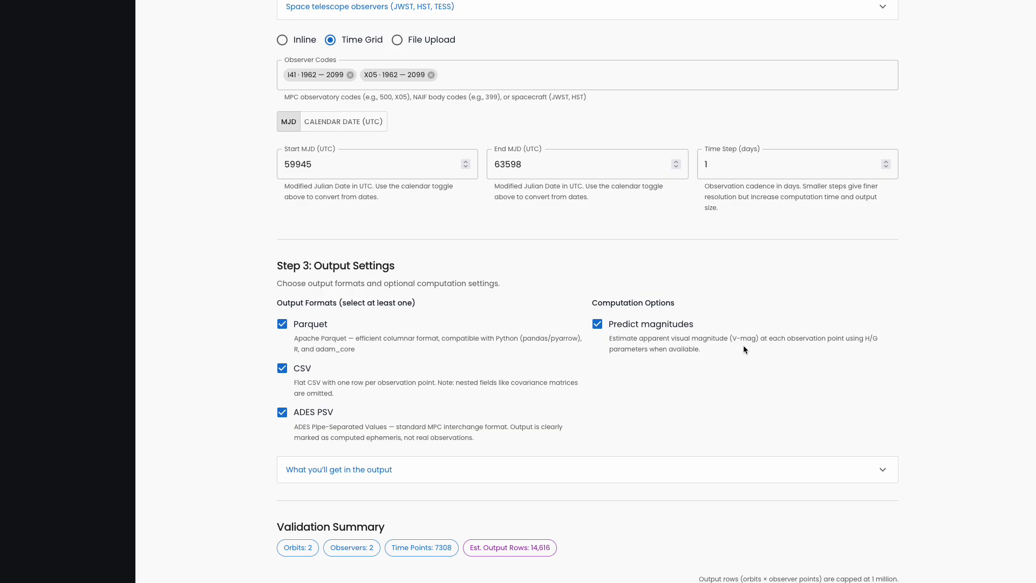
scroll(744, 350, down, 2)
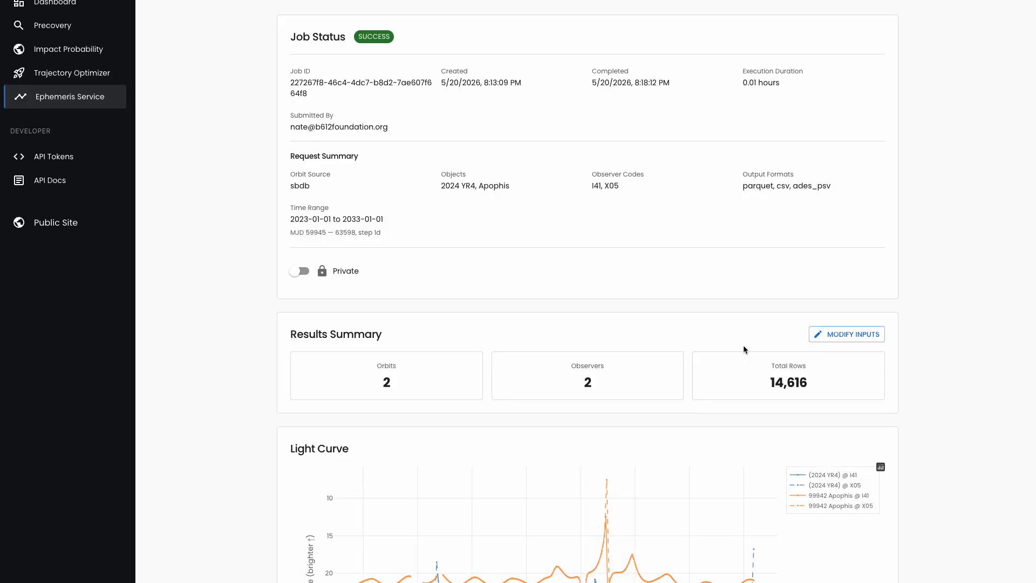
- Open the API documentation
scroll(743, 349, up, 3)
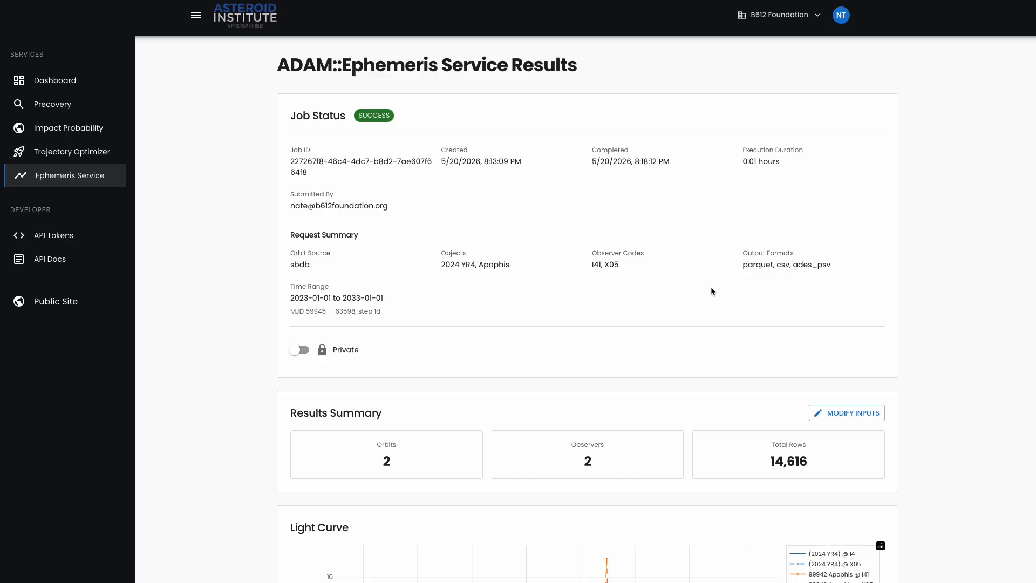
click(51, 264)
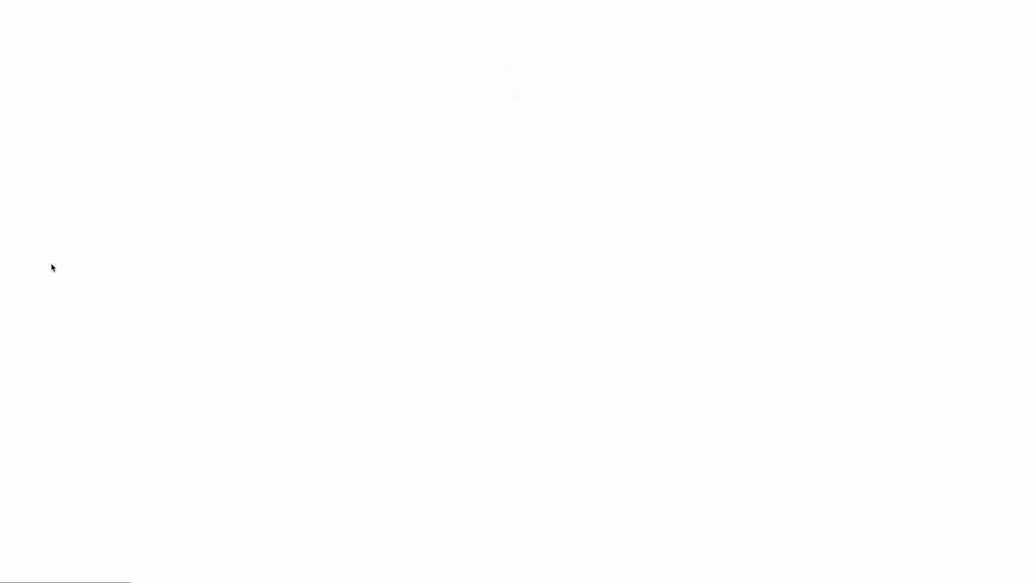